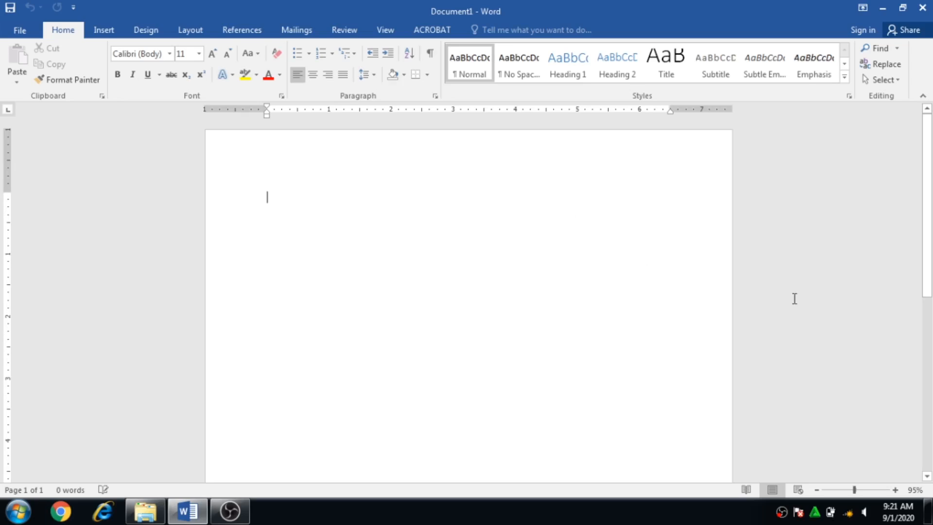
# - Open the header and footer areas for editing and place the cursor in the header
pyautogui.moveTo(927, 290); pyautogui.dragTo(929, 466)
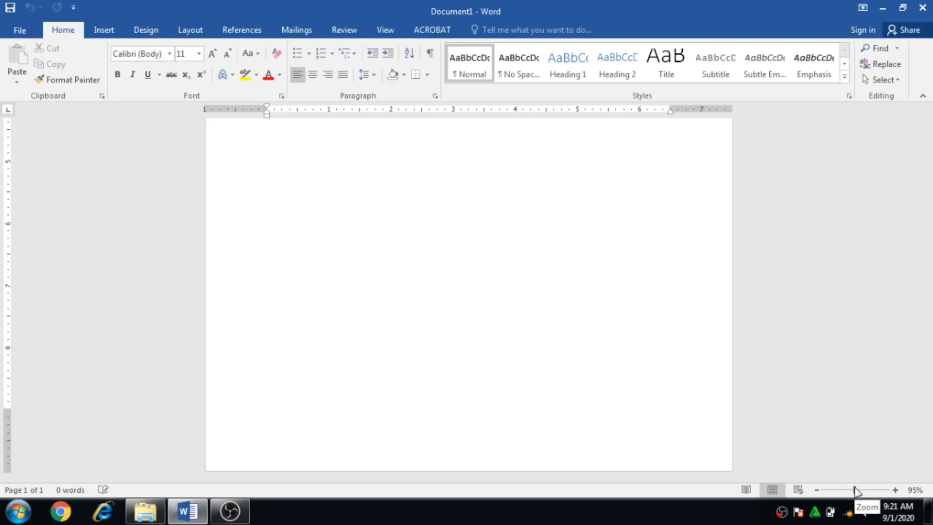
pyautogui.moveTo(853, 489); pyautogui.dragTo(836, 490)
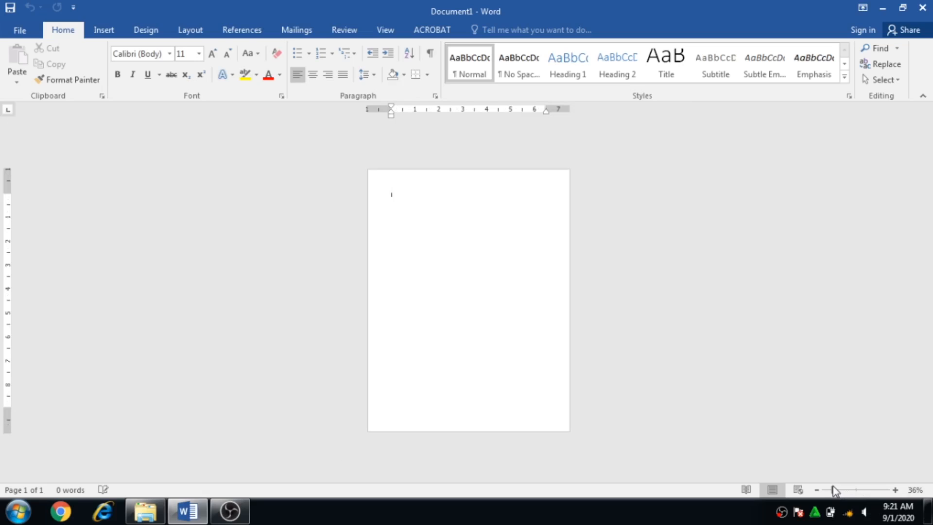
pyautogui.moveTo(834, 490); pyautogui.dragTo(837, 491)
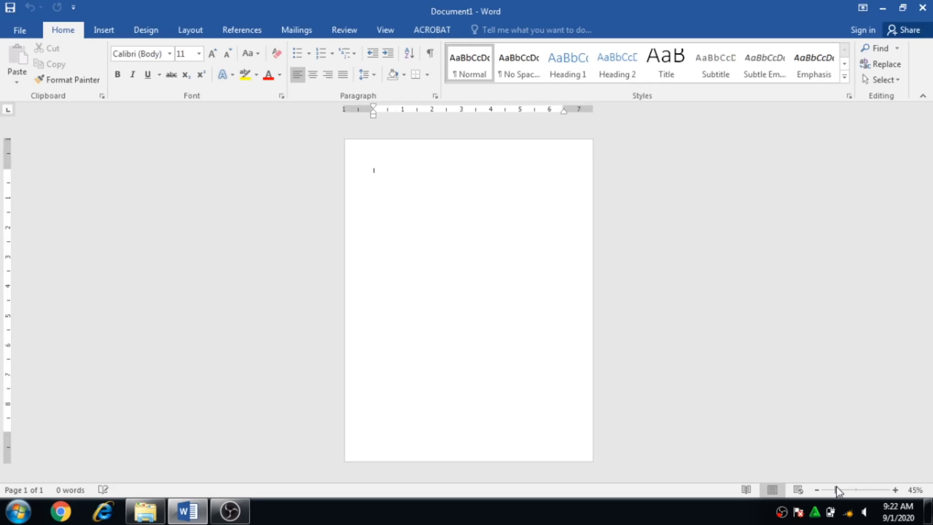
pyautogui.doubleClick(449, 444)
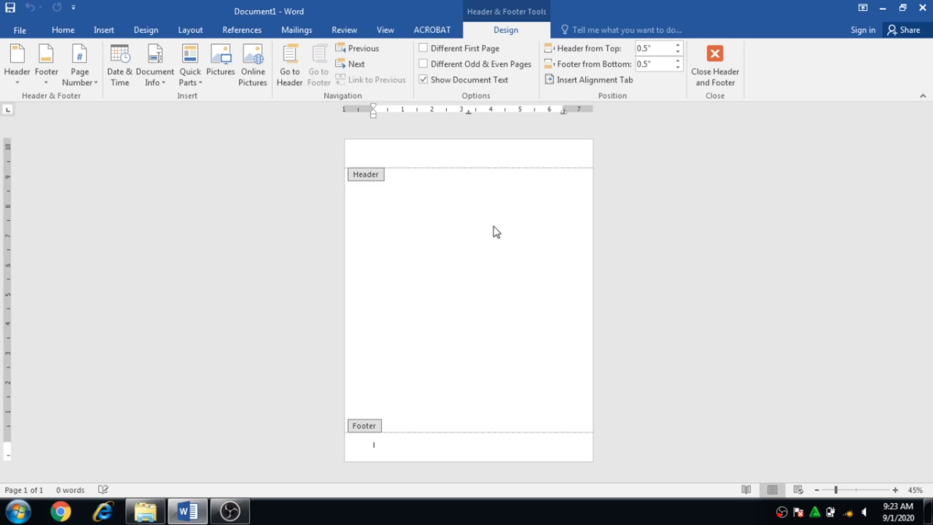
pyautogui.click(475, 161)
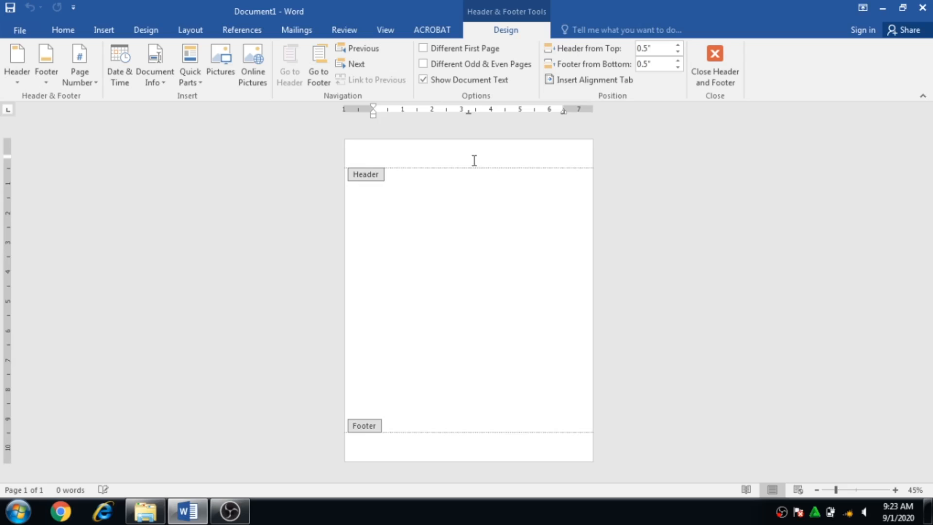
pyautogui.rightClick(474, 160)
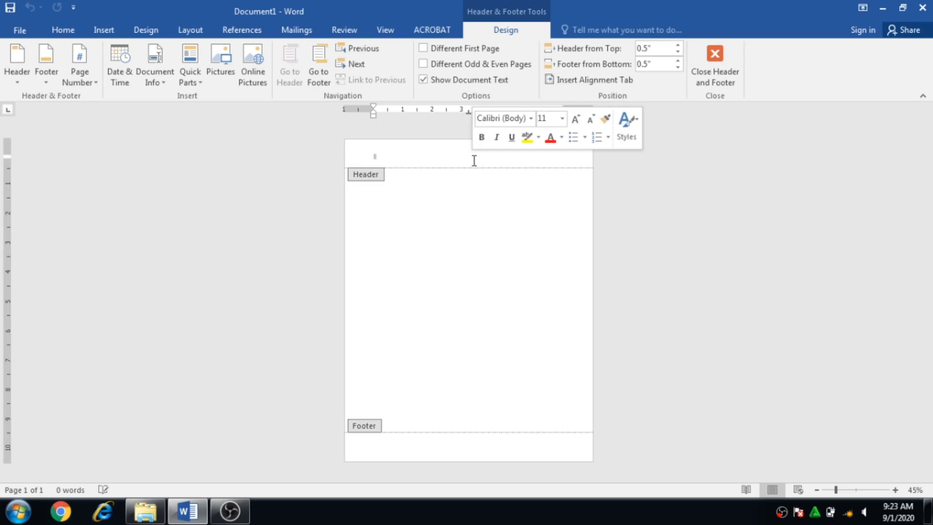
pyautogui.doubleClick(460, 159)
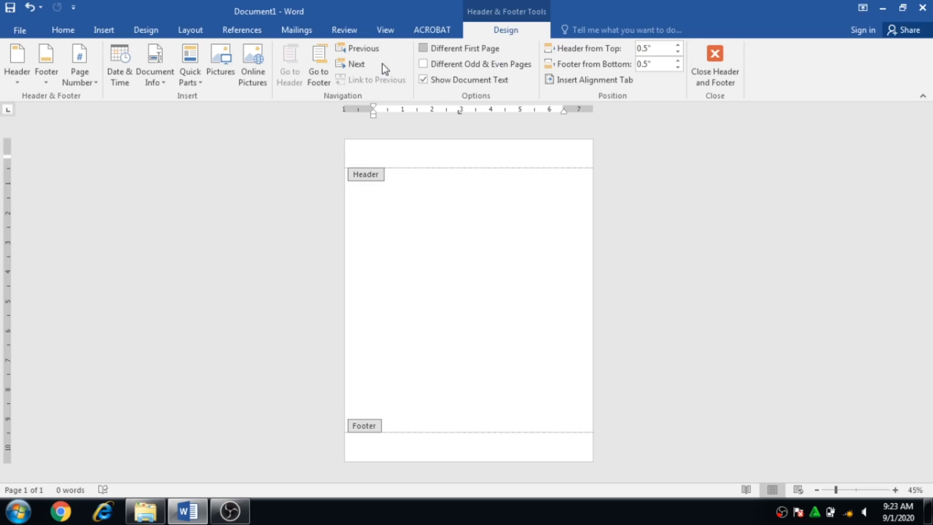
# - Insert a centred page number in the header using the Plain Number 2 style for the top of the page
pyautogui.click(97, 88)
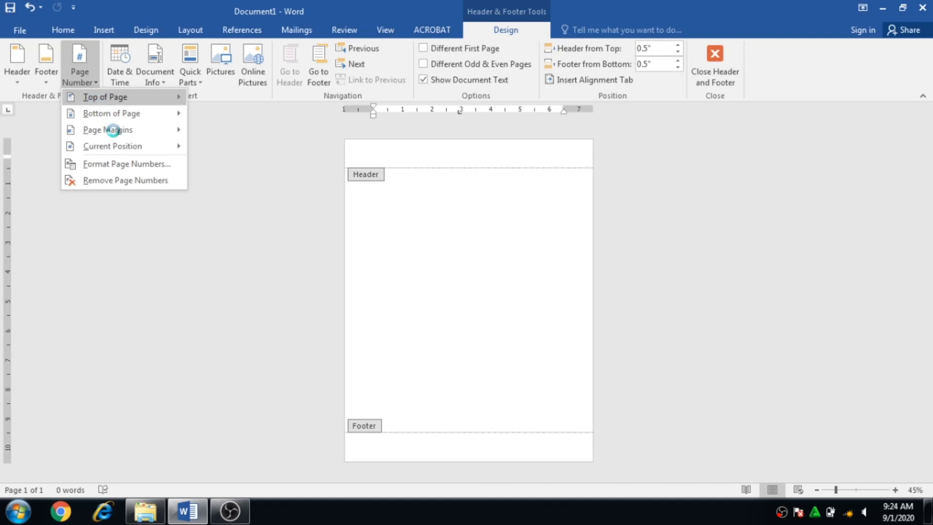
pyautogui.moveTo(119, 103)
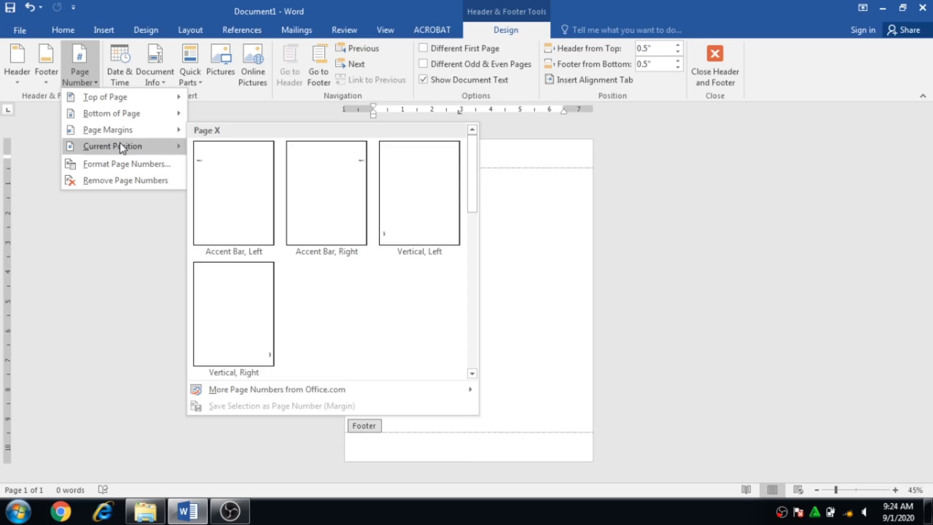
pyautogui.moveTo(122, 146)
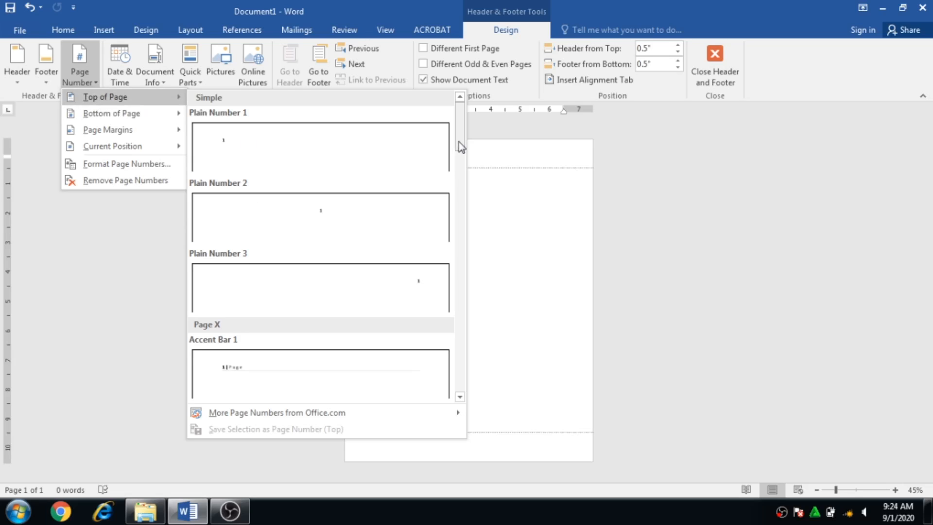
pyautogui.moveTo(459, 142)
pyautogui.mouseDown()
pyautogui.moveTo(459, 160)
pyautogui.moveTo(459, 141)
pyautogui.mouseUp()
pyautogui.moveTo(458, 148); pyautogui.dragTo(459, 170)
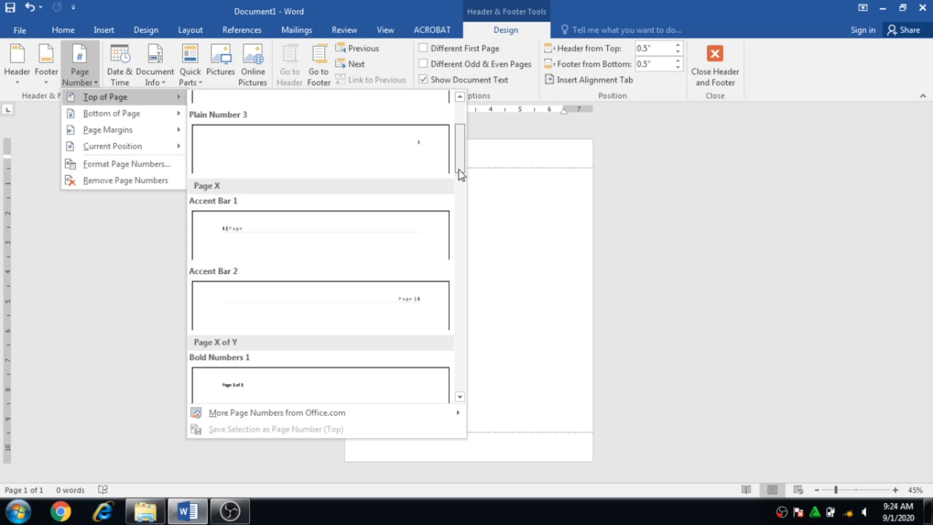
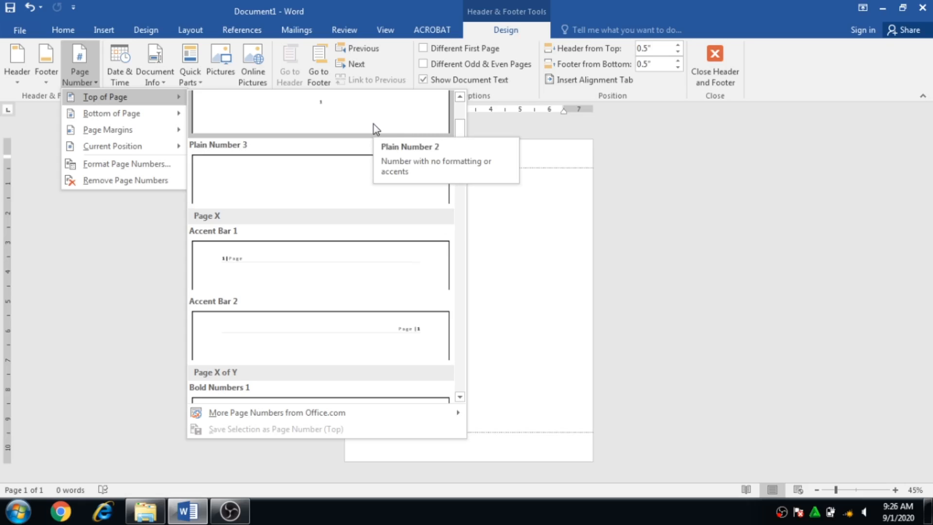
pyautogui.click(374, 125)
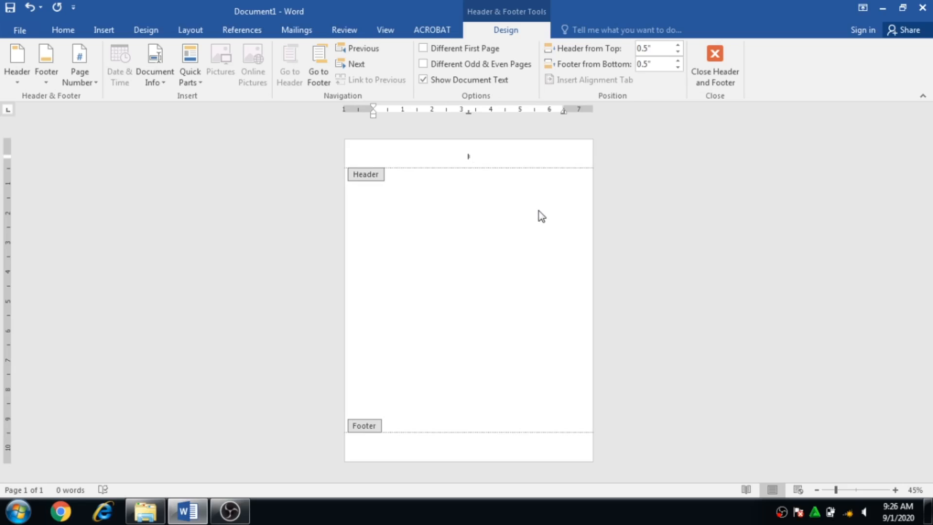
# - Insert a right-aligned page number in the footer using the Plain Number 3 style for the bottom of the page
pyautogui.click(839, 494)
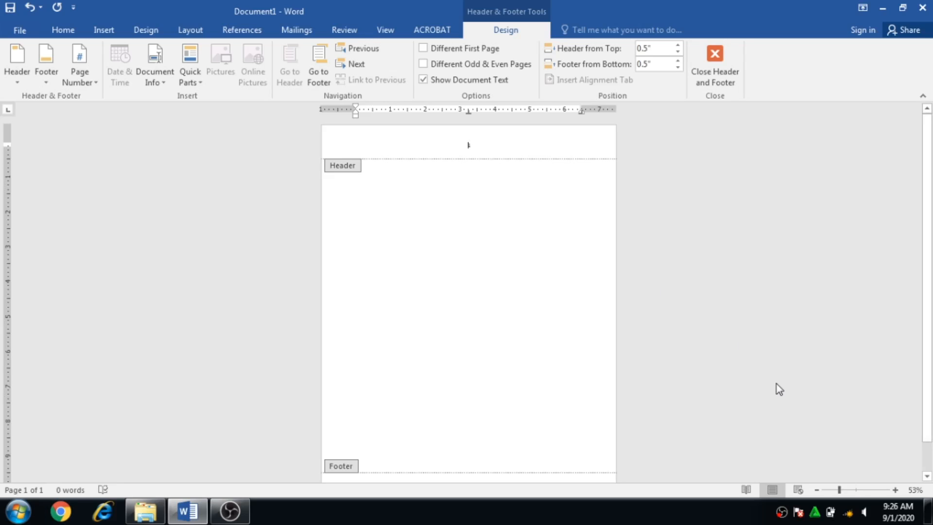
pyautogui.scroll(-1, 929, 423)
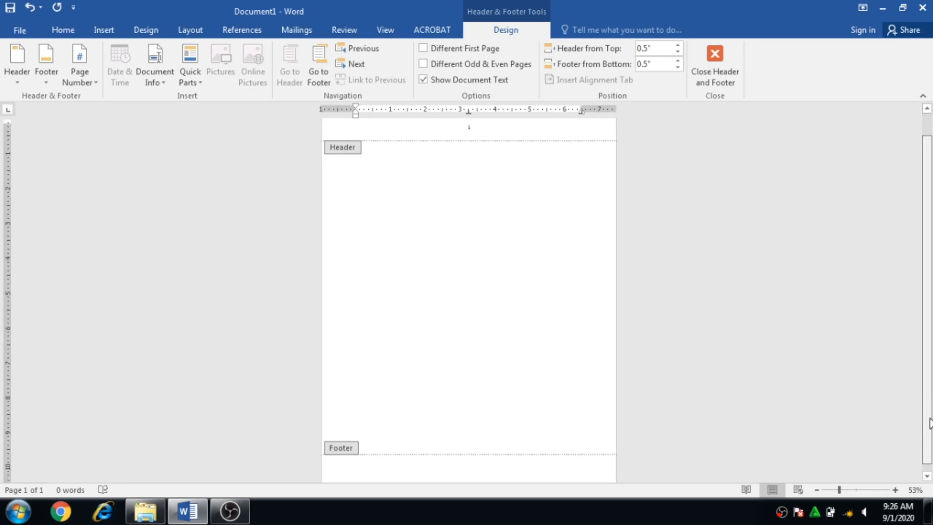
pyautogui.scroll(-1, 930, 423)
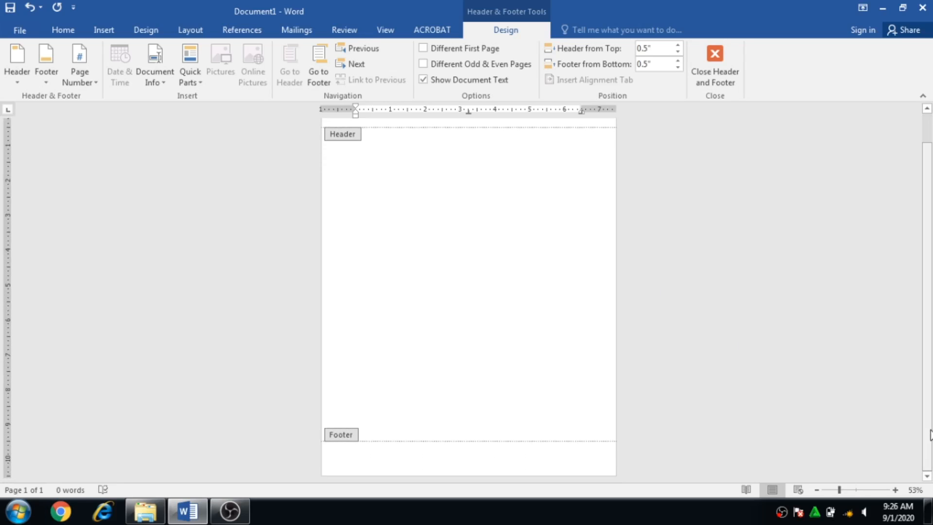
pyautogui.click(476, 456)
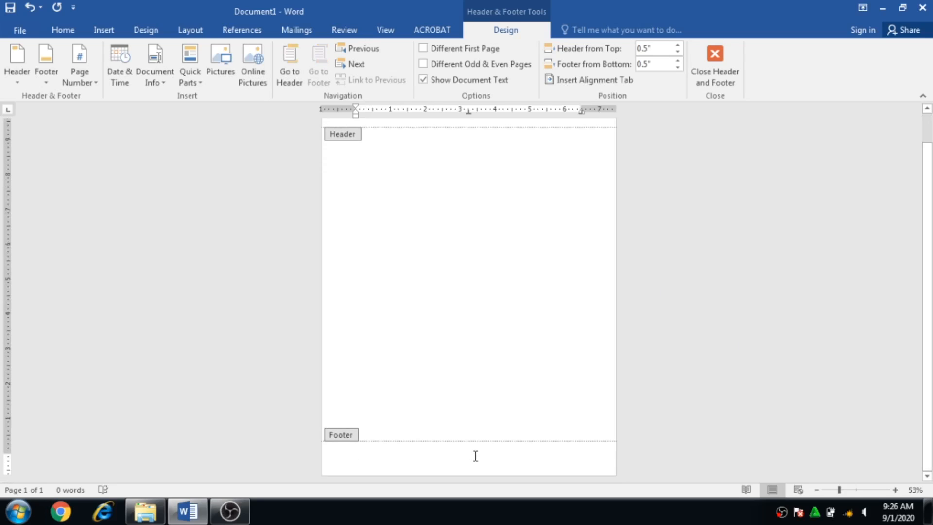
pyautogui.click(97, 87)
pyautogui.moveTo(104, 114)
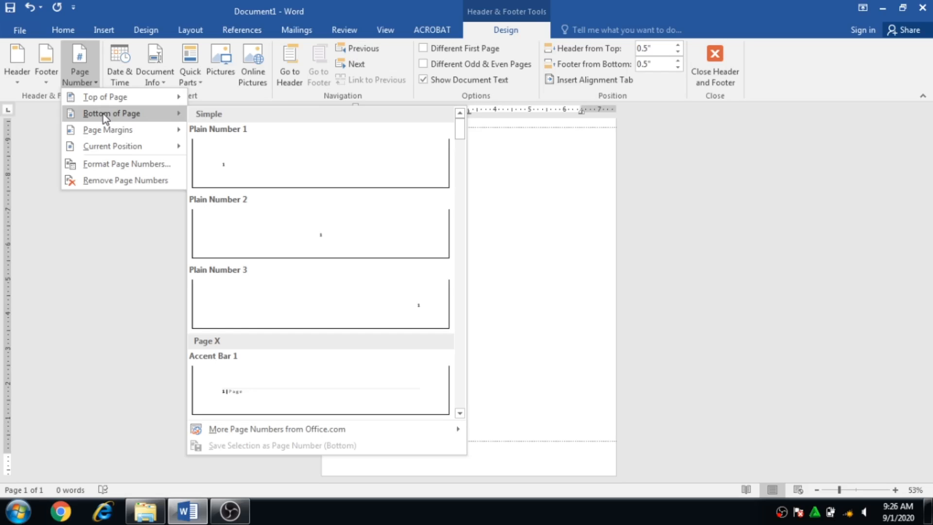
pyautogui.click(317, 304)
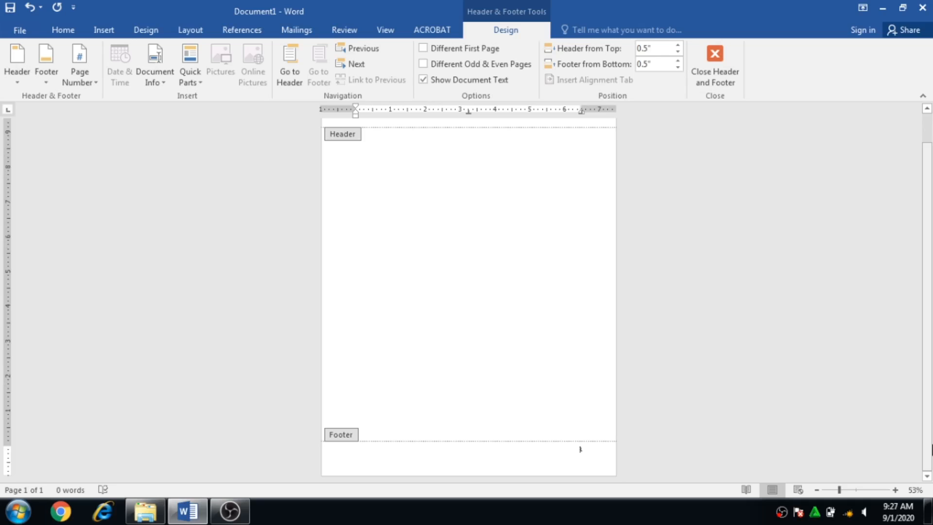
# - Set the page numbering to start at 0 in the page number format settings
pyautogui.moveTo(927, 444)
pyautogui.mouseDown()
pyautogui.moveTo(927, 421)
pyautogui.moveTo(929, 449)
pyautogui.mouseUp()
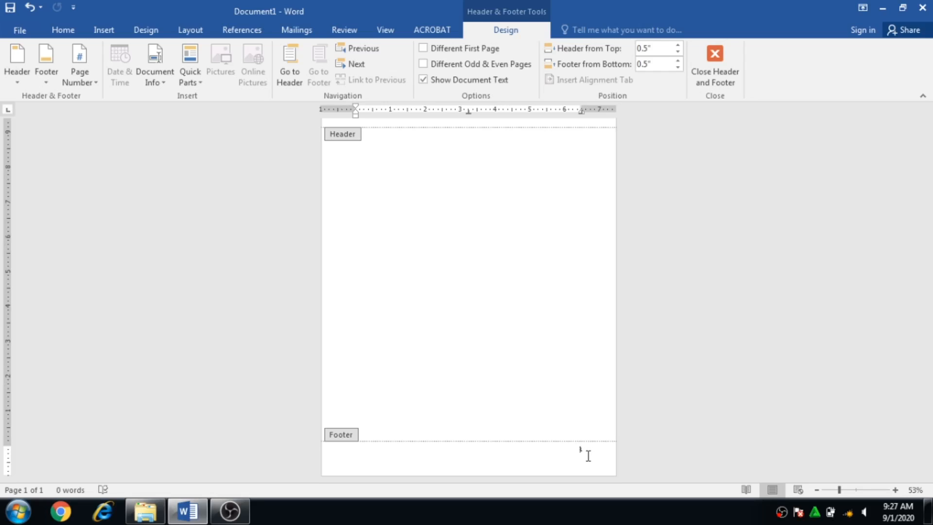
pyautogui.click(97, 88)
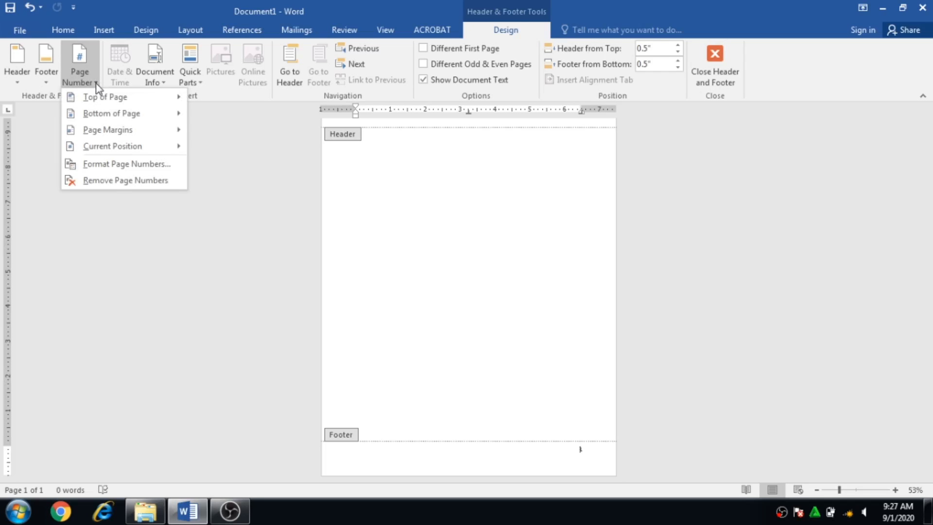
pyautogui.moveTo(112, 131)
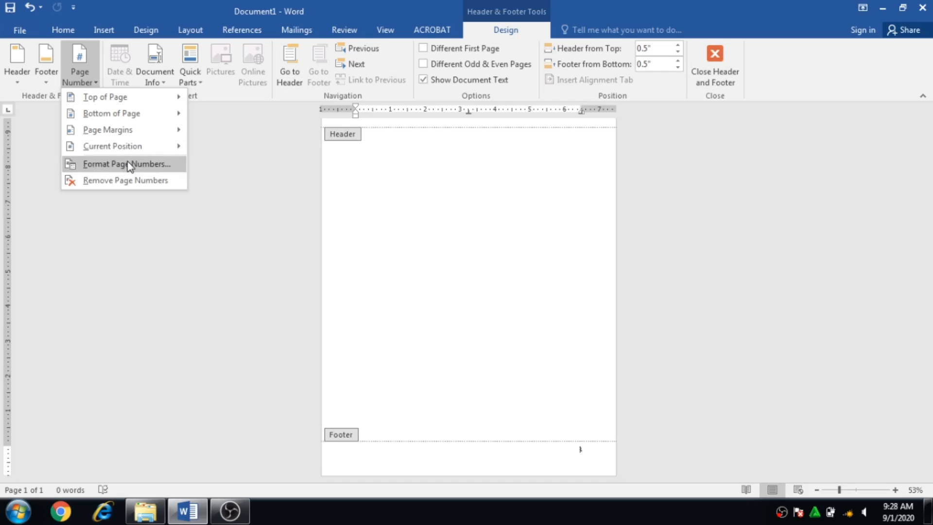
pyautogui.click(127, 165)
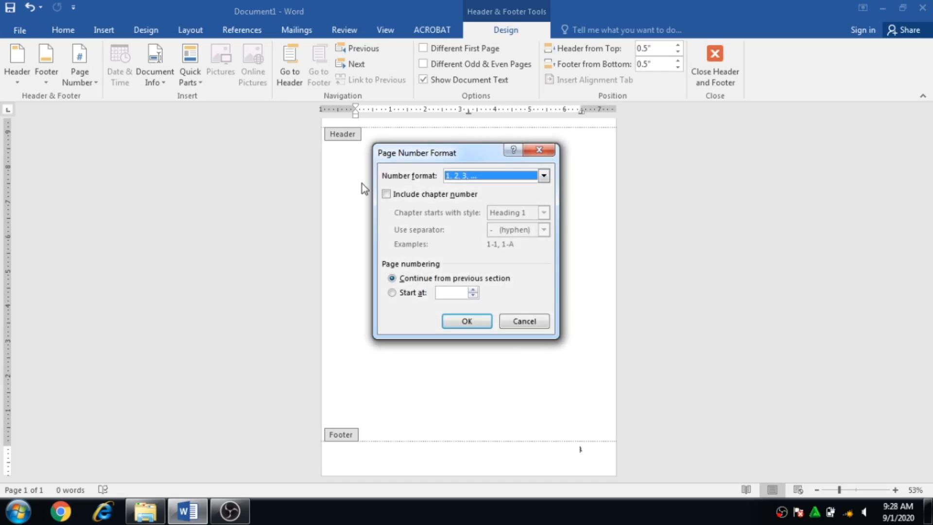
pyautogui.click(544, 176)
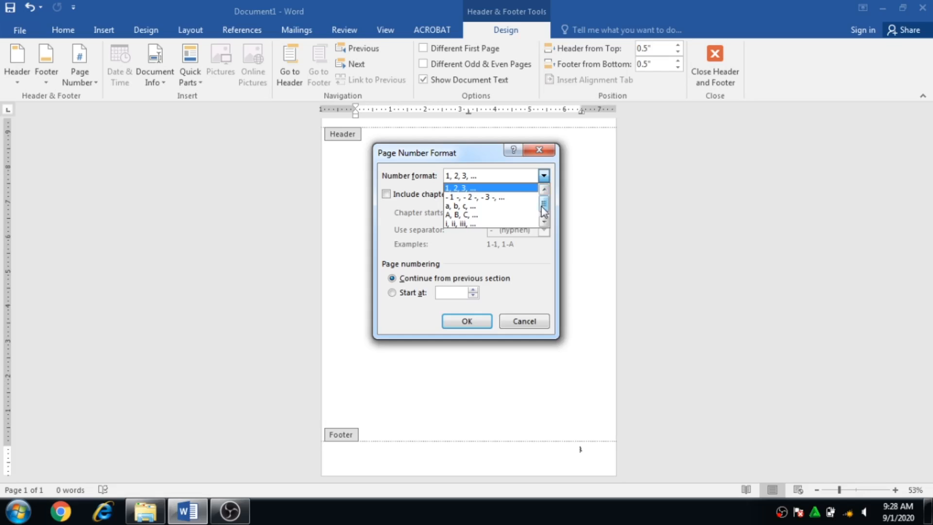
pyautogui.click(421, 208)
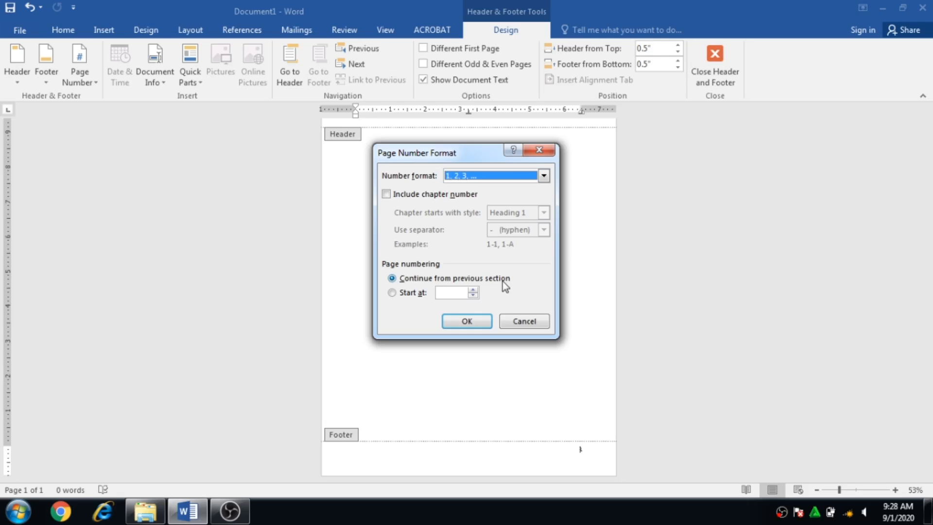
pyautogui.click(472, 290)
pyautogui.click(472, 290)
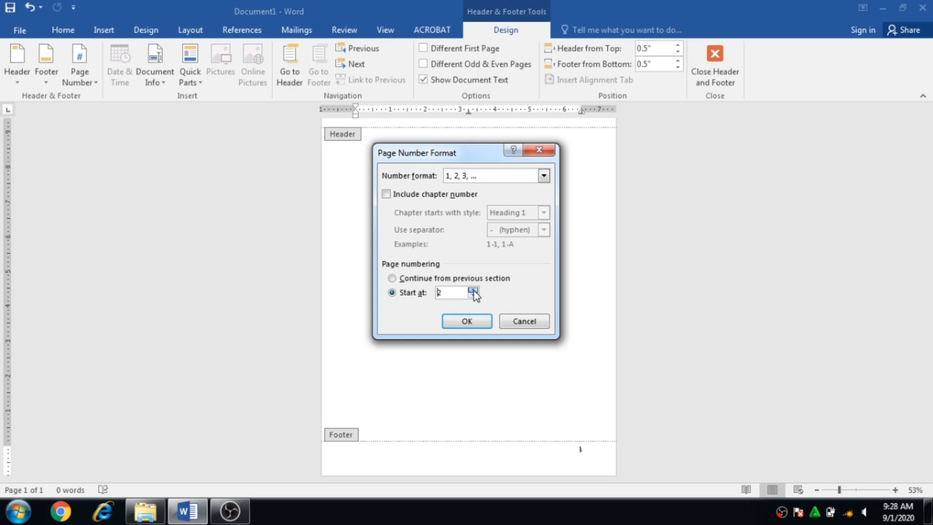
pyautogui.click(473, 290)
pyautogui.click(473, 295)
pyautogui.click(472, 295)
pyautogui.click(467, 323)
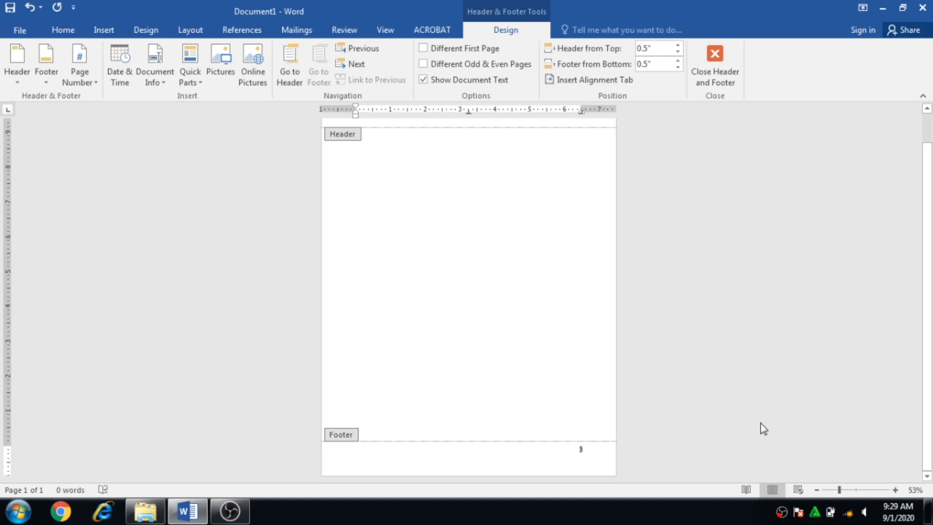
# - Replace the centred page number in the header with a built-in header holding a single left-aligned text placeholder
pyautogui.moveTo(927, 421); pyautogui.dragTo(931, 385)
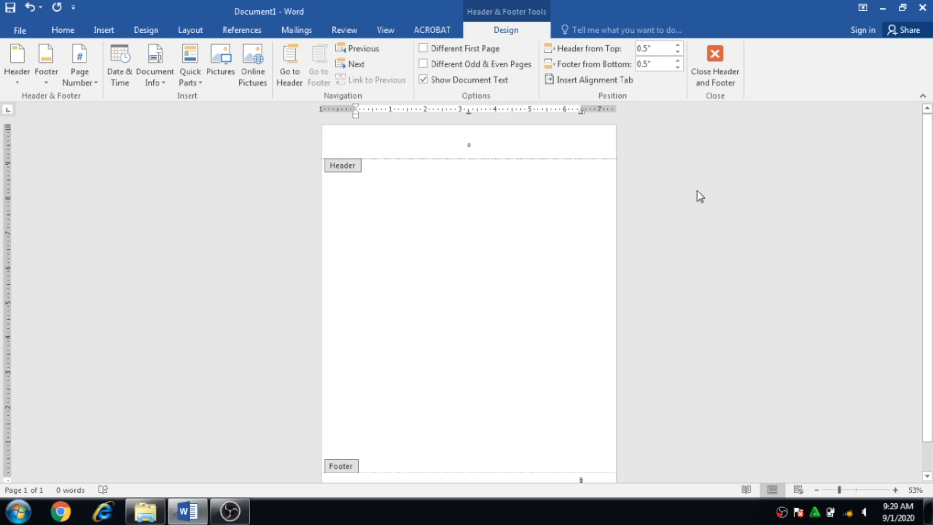
pyautogui.click(483, 147)
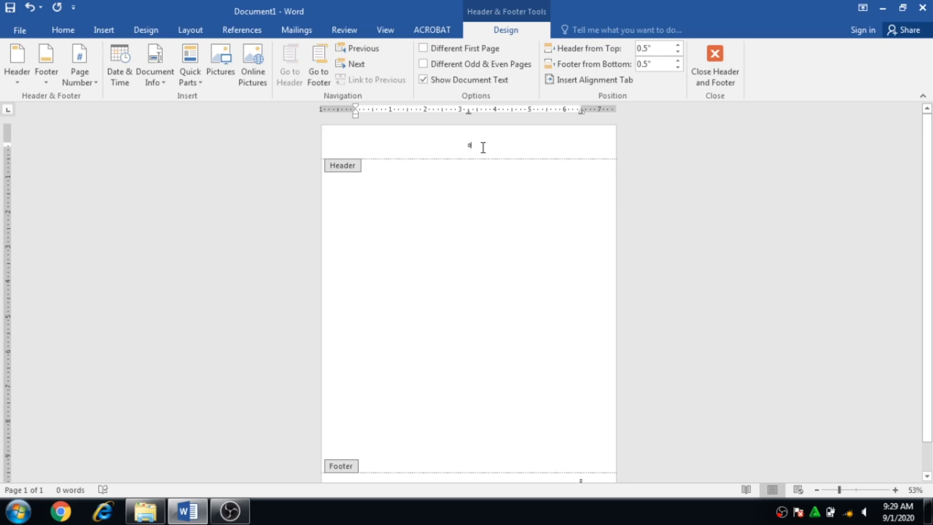
pyautogui.press('BackSpace')
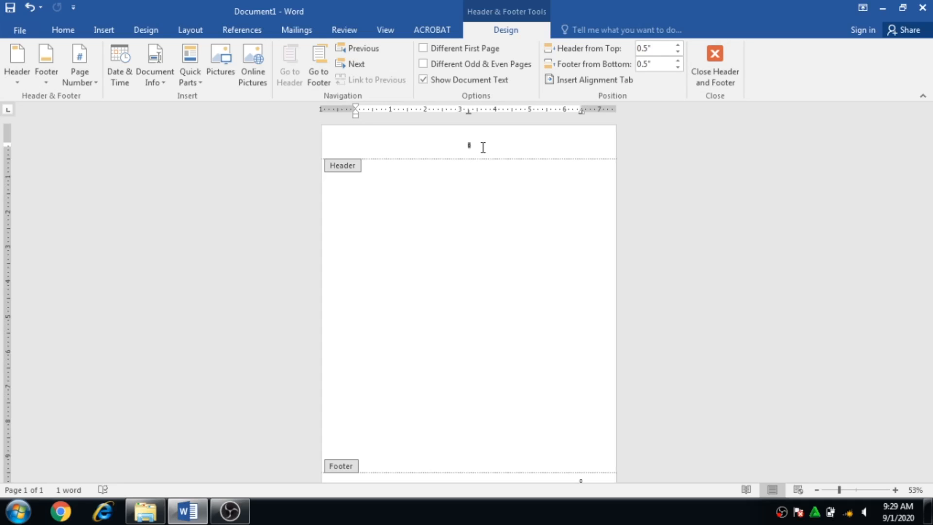
pyautogui.click(16, 80)
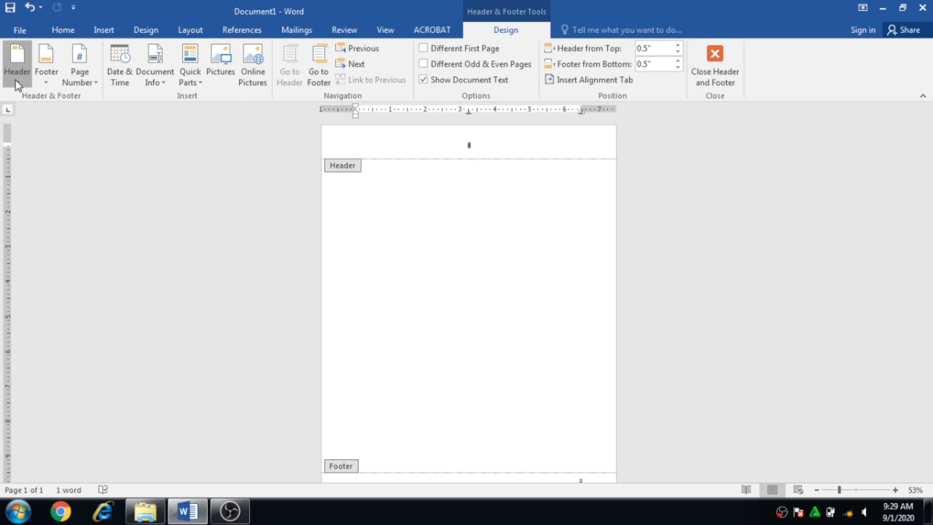
pyautogui.click(70, 143)
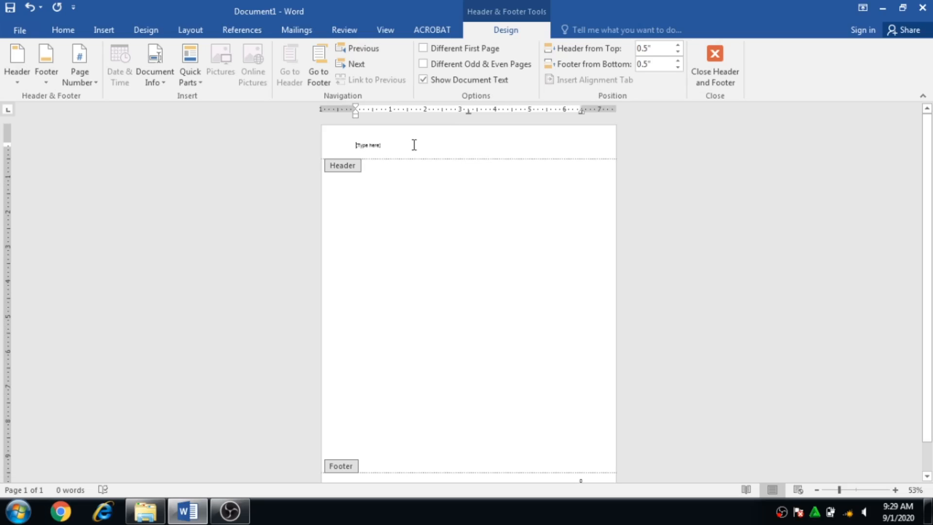
# - Replace the header's placeholder text with the name in capital letters
pyautogui.write('SA')
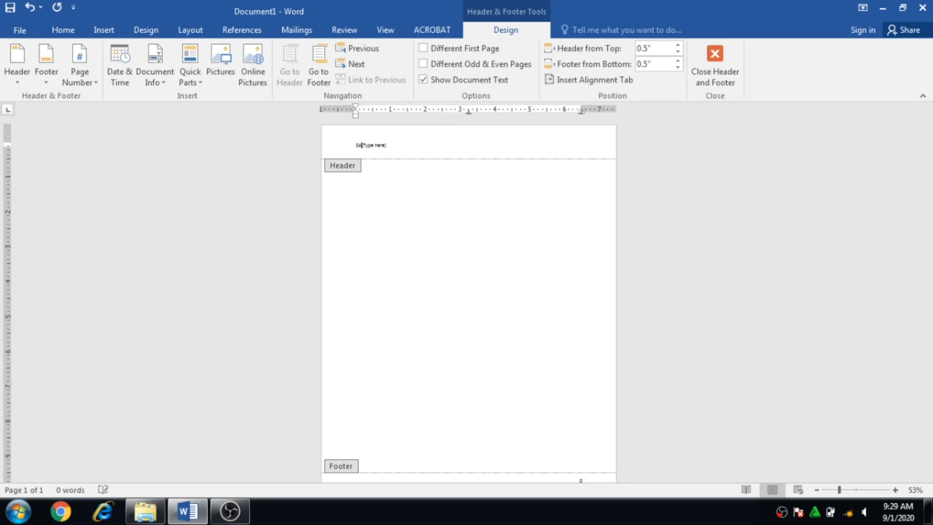
pyautogui.hotkey('ctrl', 'a')
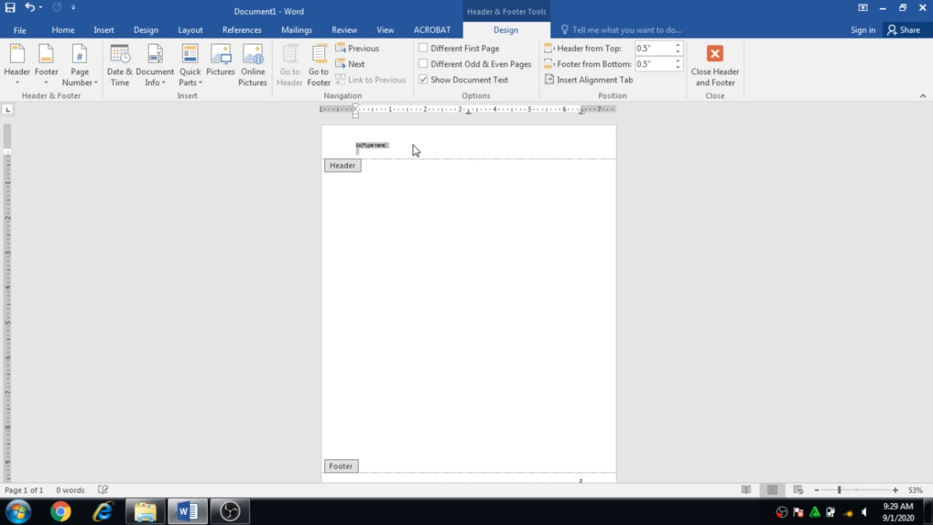
pyautogui.write('SARAD')
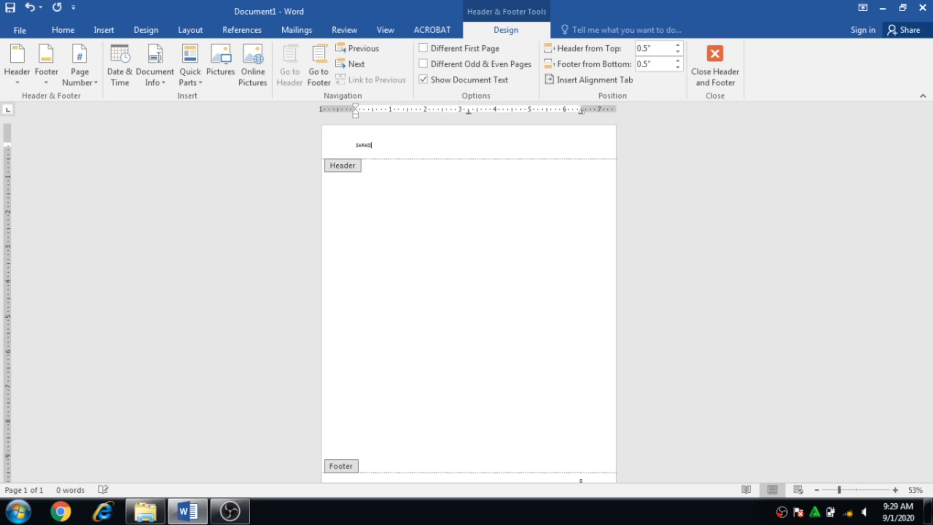
# - Complete the header text as "SARADHA MATRIC HIGHER SECONDARY SCHOOL - GINGEE" and return to the document body
pyautogui.write('HA MATRIC HIGHER SECONDARY SCHOOL - GINGEE')
pyautogui.doubleClick(468, 249)
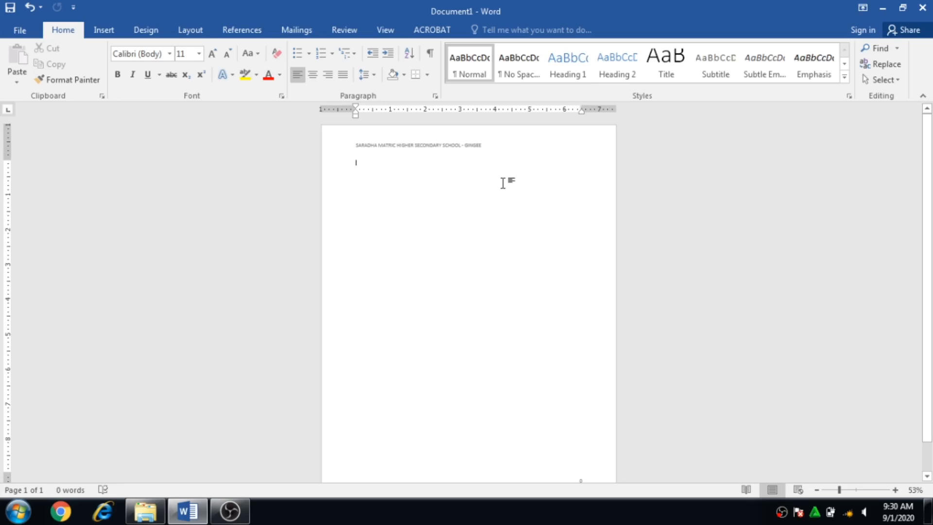
# - Reopen the header and replace its ending after the dash with "GINGEE VILLUPURUAM DIST"
pyautogui.doubleClick(501, 147)
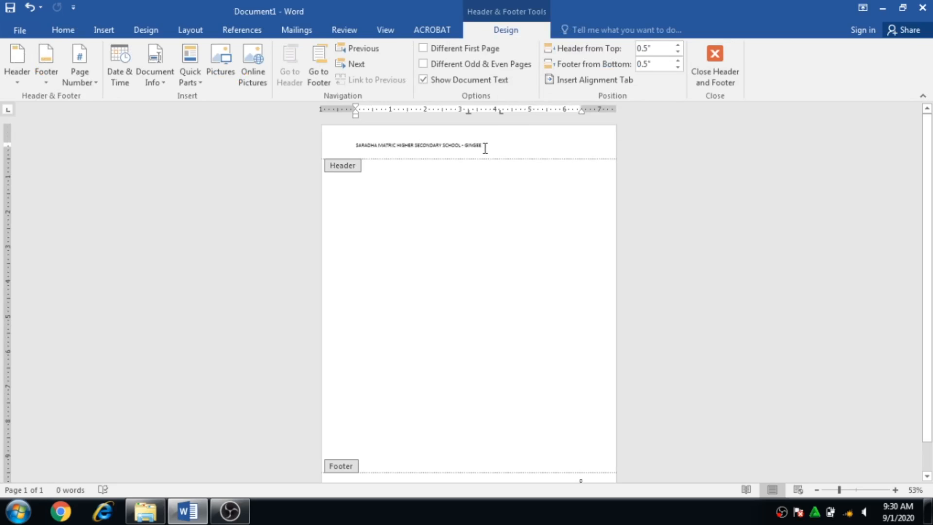
pyautogui.hotkey('ctrl', 'z')
pyautogui.press('BackSpace')
pyautogui.press('BackSpace')
pyautogui.press('BackSpace')
pyautogui.press('BackSpace')
pyautogui.press('BackSpace')
pyautogui.press('BackSpace')
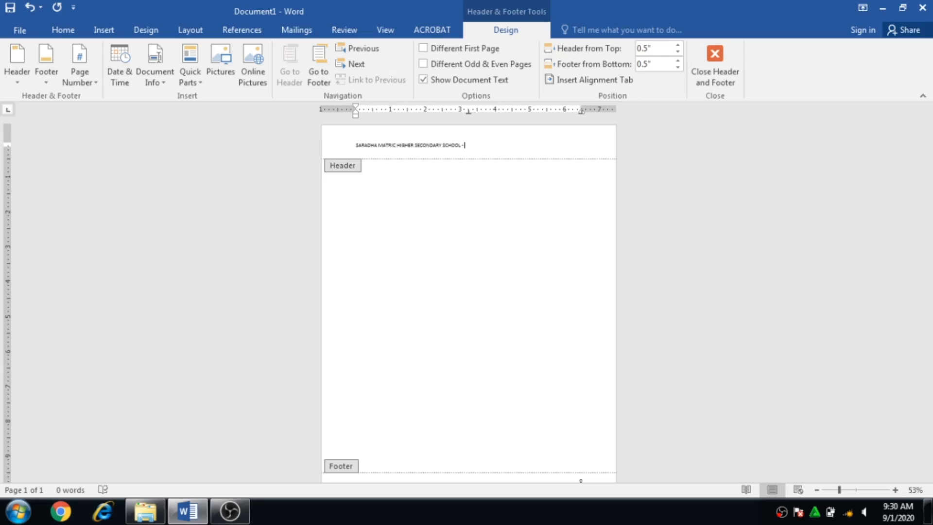
pyautogui.write('GINGE')
pyautogui.write('E')
pyautogui.write(' VILLUPU')
pyautogui.write('RU')
pyautogui.write('AM')
pyautogui.write(' D')
pyautogui.write('IST')
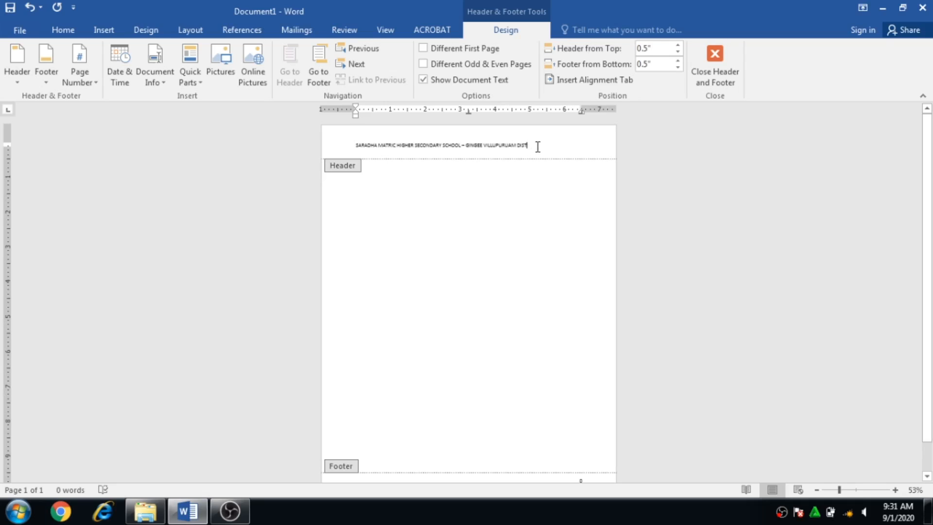
# - Select "VILLUPURUAM DIST" at the end of the header line, delete it, and undo the deletion
pyautogui.hotkey('shift', 'Left')
pyautogui.hotkey('shift', 'Left')
pyautogui.hotkey('shift', 'Left')
pyautogui.hotkey('shift', 'Left')
pyautogui.hotkey('shift', 'Left')
pyautogui.hotkey('shift', 'Left')
pyautogui.hotkey('shift', 'Left')
pyautogui.hotkey('shift', 'Left')
pyautogui.hotkey('shift', 'Left')
pyautogui.hotkey('shift', 'Left')
pyautogui.hotkey('shift', 'Left')
pyautogui.hotkey('shift', 'Left')
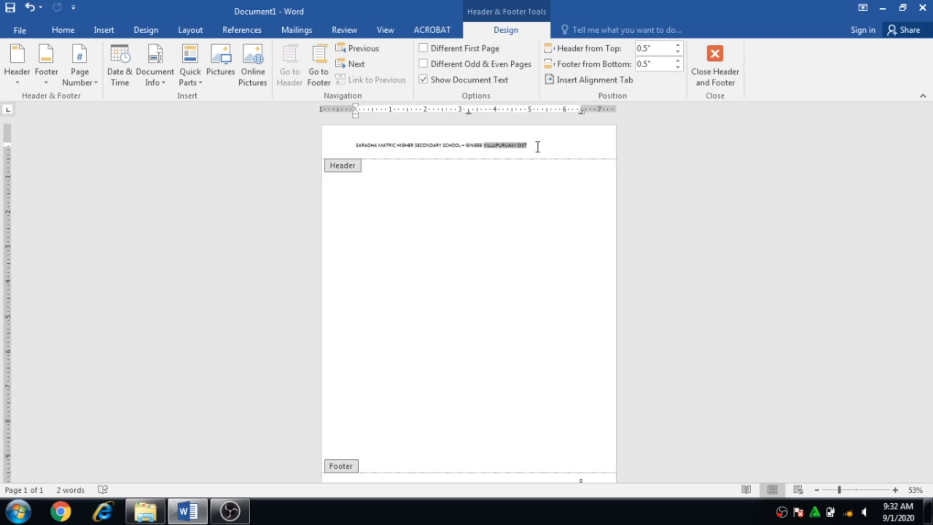
pyautogui.press('BackSpace')
pyautogui.hotkey('ctrl', 'z')
# - Erase the last characters of the header line one at a time and undo the erasure
pyautogui.click(537, 147)
pyautogui.press('BackSpace')
pyautogui.press('BackSpace')
pyautogui.press('BackSpace')
pyautogui.press('BackSpace')
pyautogui.press('BackSpace')
pyautogui.press('BackSpace')
pyautogui.press('BackSpace')
pyautogui.press('BackSpace')
pyautogui.press('BackSpace')
pyautogui.hotkey('ctrl', 'z')
# - Select the entire school name line in the header word by word and cut it
pyautogui.hotkey('ctrl', 'shift', 'Left')
pyautogui.hotkey('ctrl', 'shift', 'Left')
pyautogui.hotkey('ctrl', 'shift', 'Left')
pyautogui.hotkey('ctrl', 'shift', 'Left')
pyautogui.hotkey('ctrl', 'shift', 'Left')
pyautogui.hotkey('ctrl', 'shift', 'Left')
pyautogui.hotkey('ctrl', 'shift', 'Left')
pyautogui.hotkey('ctrl', 'shift', 'Left')
pyautogui.hotkey('ctrl', 'shift', 'Left')
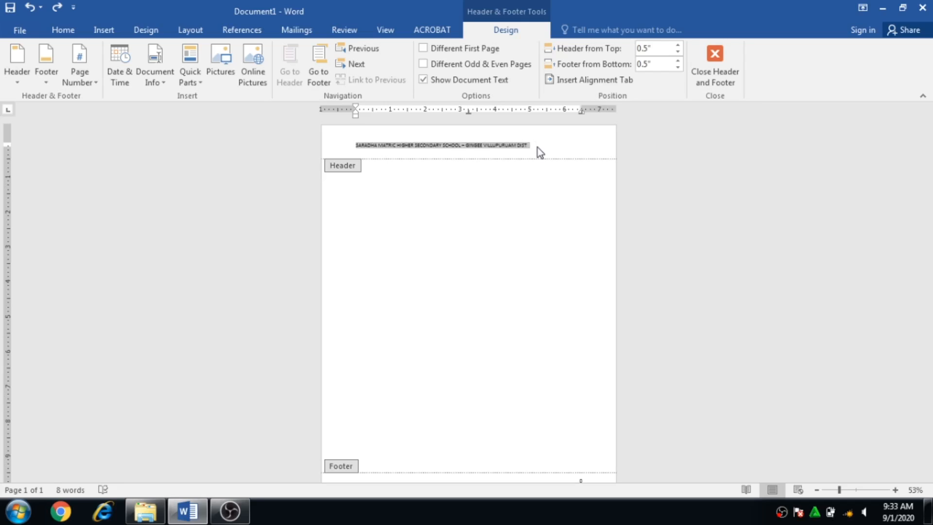
pyautogui.press('Delete')
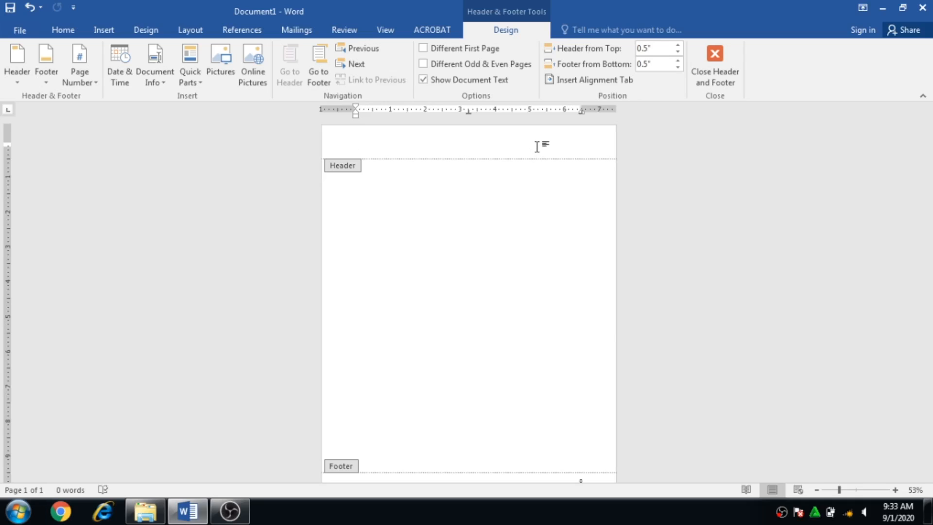
# - Replace the footer's page number with the left-aligned line "SARADHA MATRIC HIGHER SECONDARY SCHOOL – GINGEE VILLUPURUAM DIST", removing the extra blank line
pyautogui.click(561, 477)
pyautogui.press('Delete')
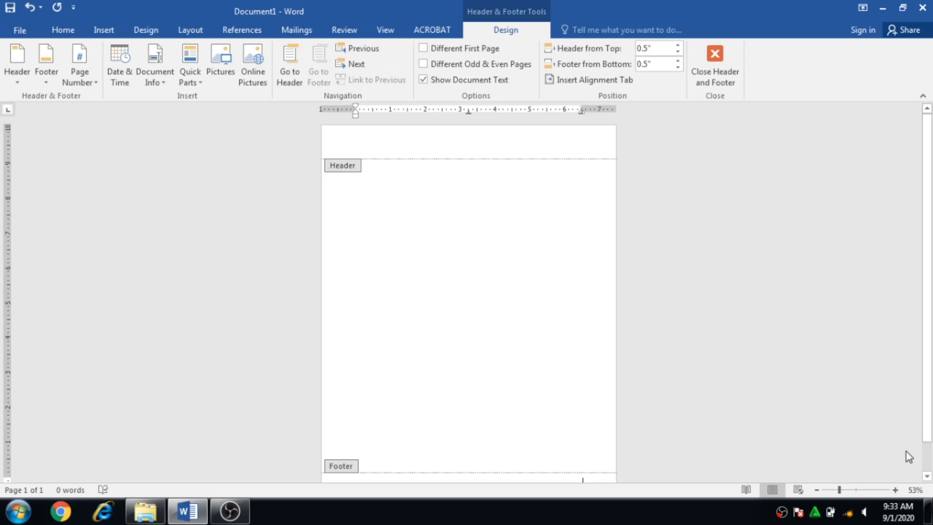
pyautogui.moveTo(927, 436); pyautogui.dragTo(928, 469)
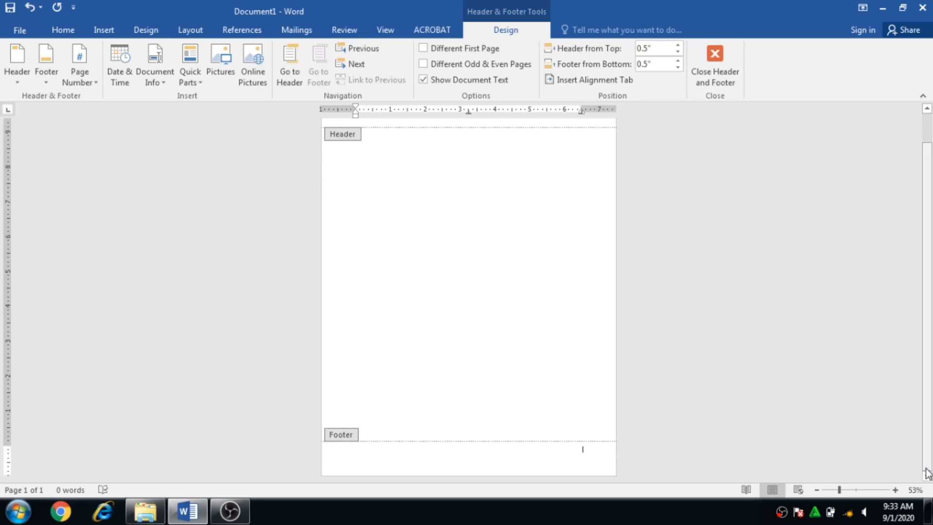
pyautogui.click(413, 456)
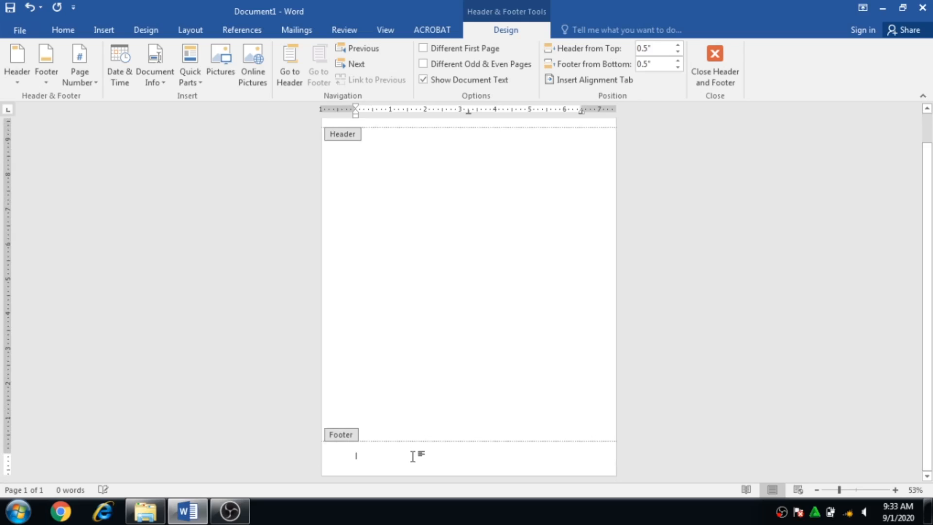
pyautogui.write('SARADHA MATRIC HIGHER SECONDARY SCHOOL – GINGEE VILLUPURUAM DIST')
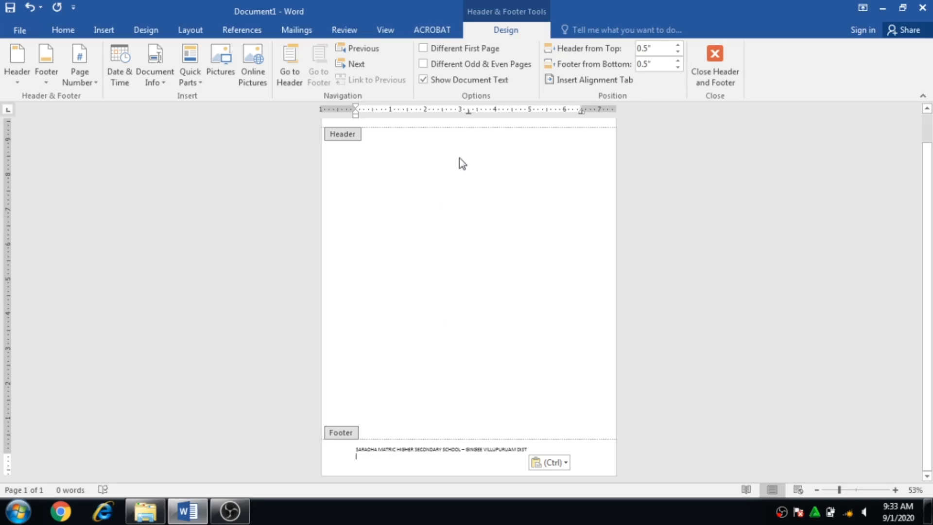
pyautogui.press('BackSpace')
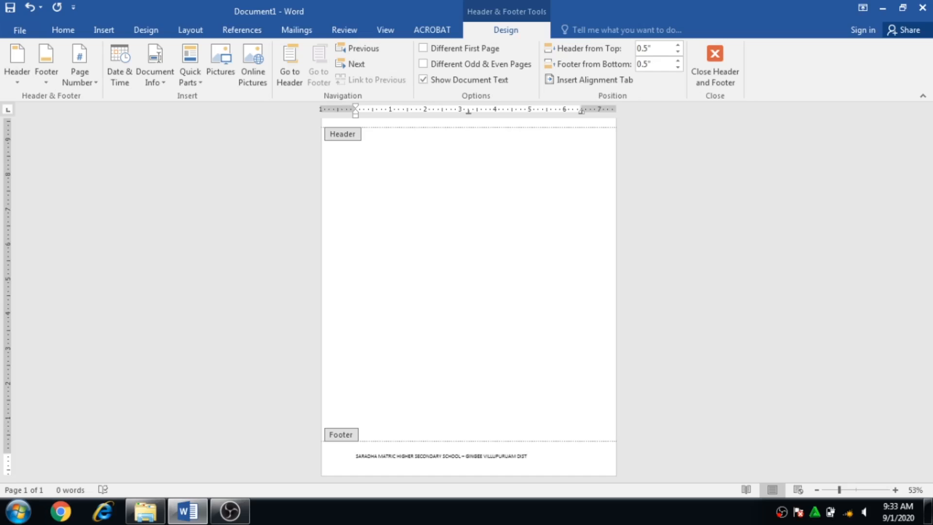